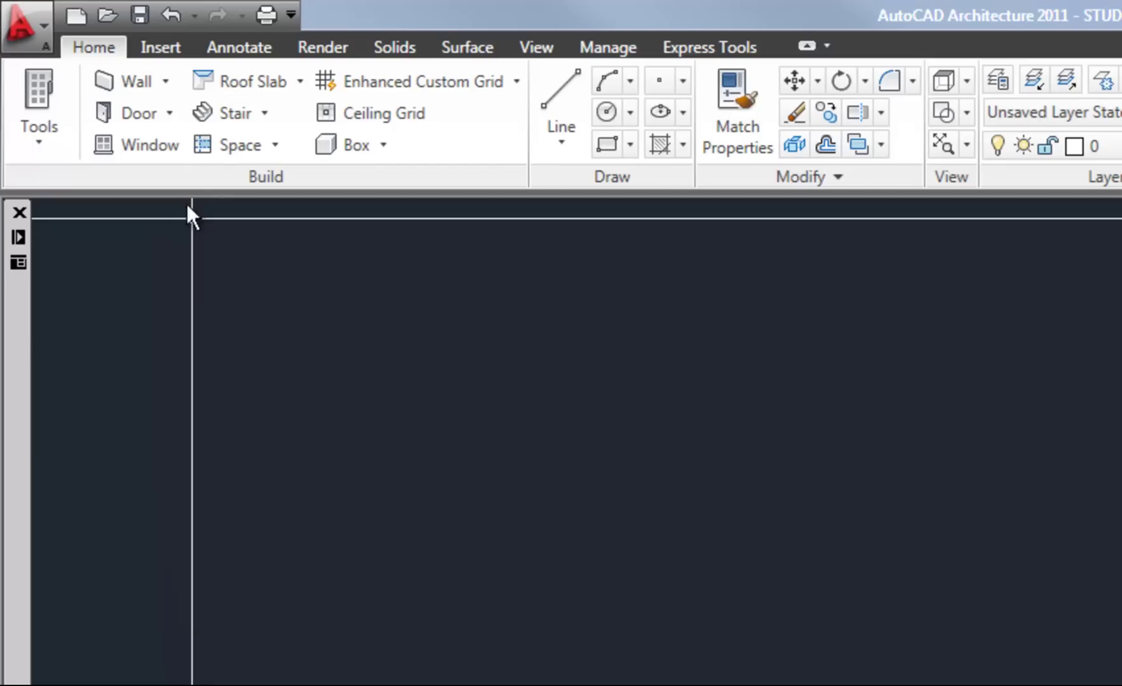
Step: Expand the auto-hidden Tool Palettes strip on the left to show Wall, Door, Window and other tools
mouse_move(12, 321)
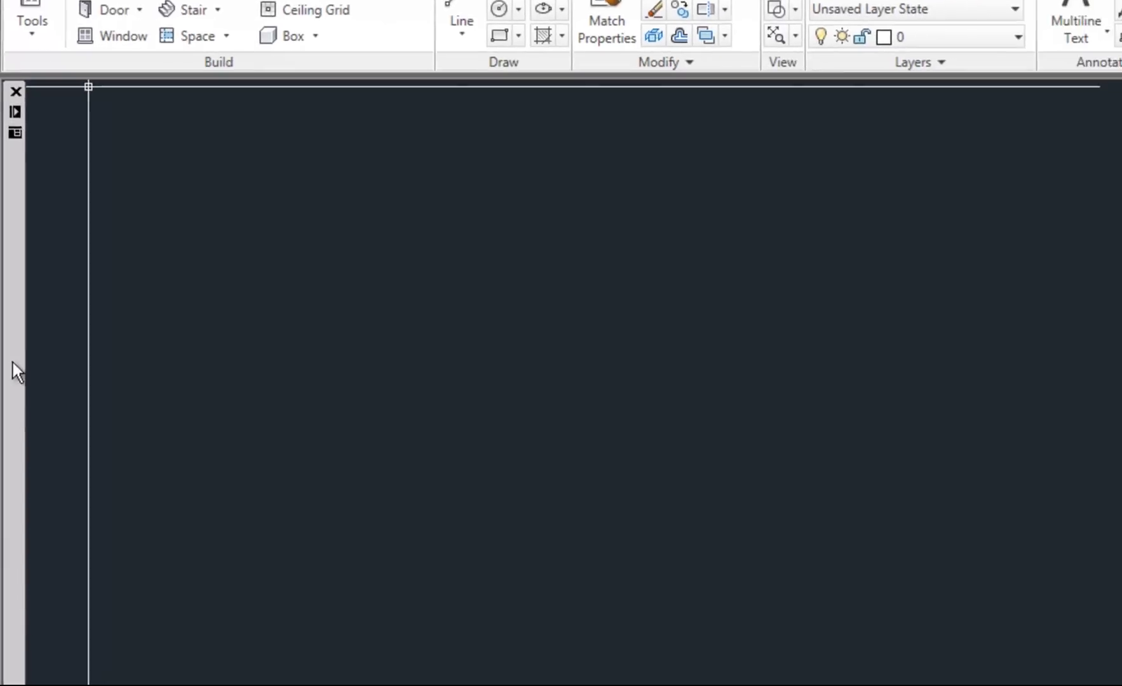
mouse_move(10, 325)
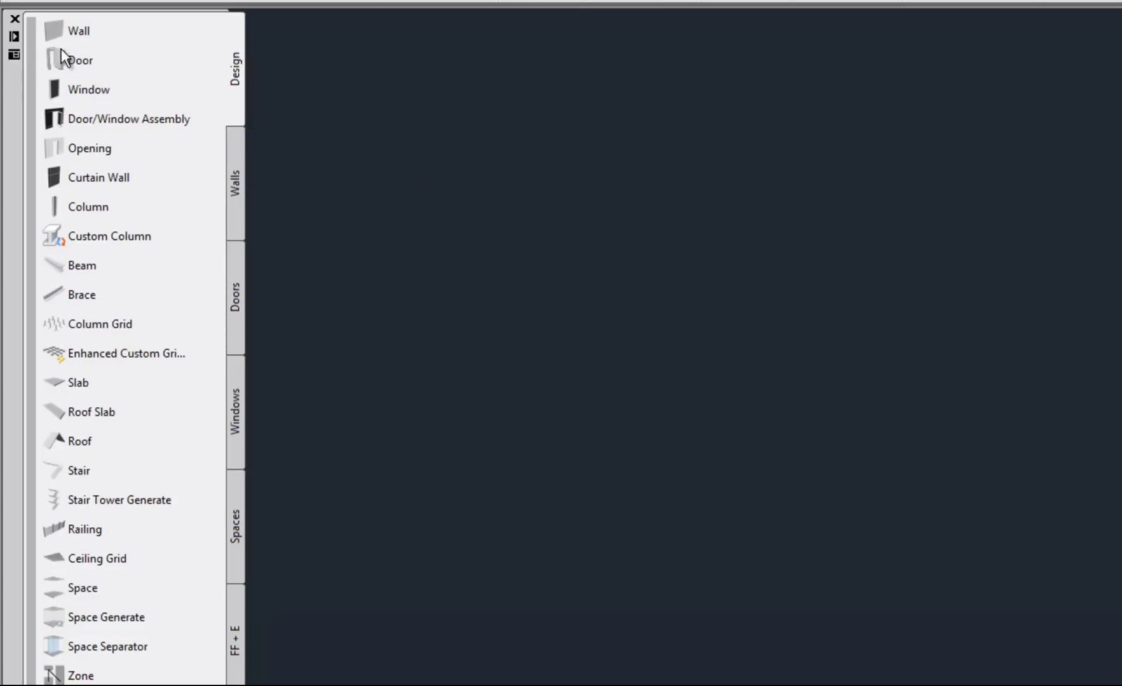
Step: Switch the tool palettes to the Document group, then back to the Design group
left_click(14, 55)
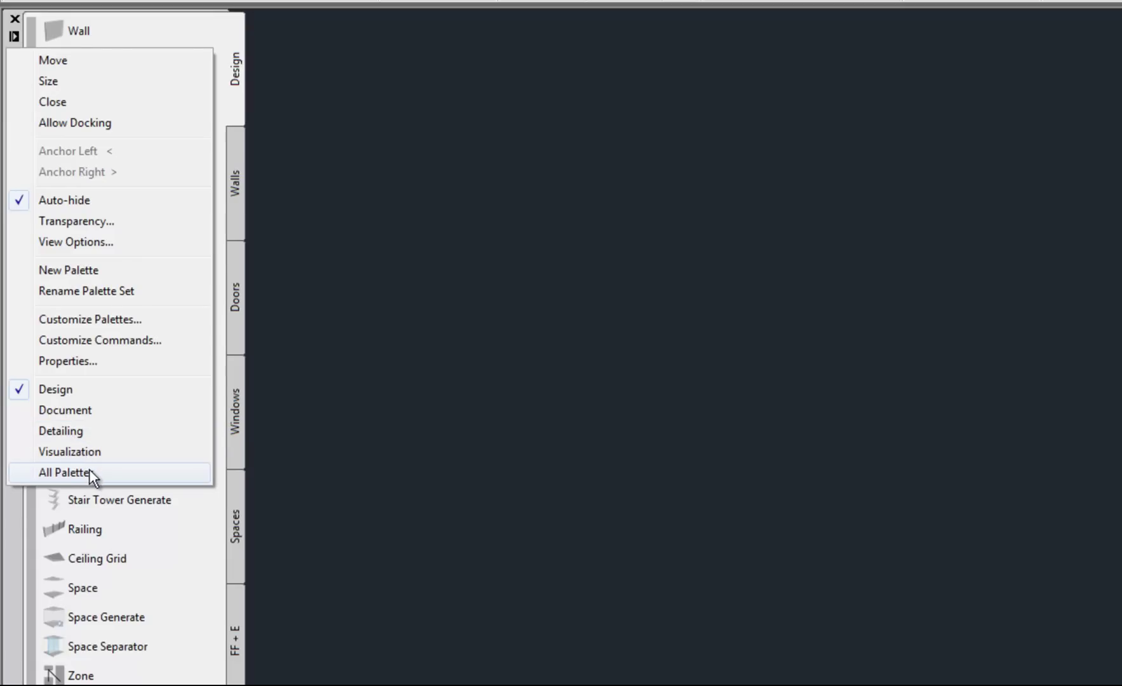
left_click(83, 408)
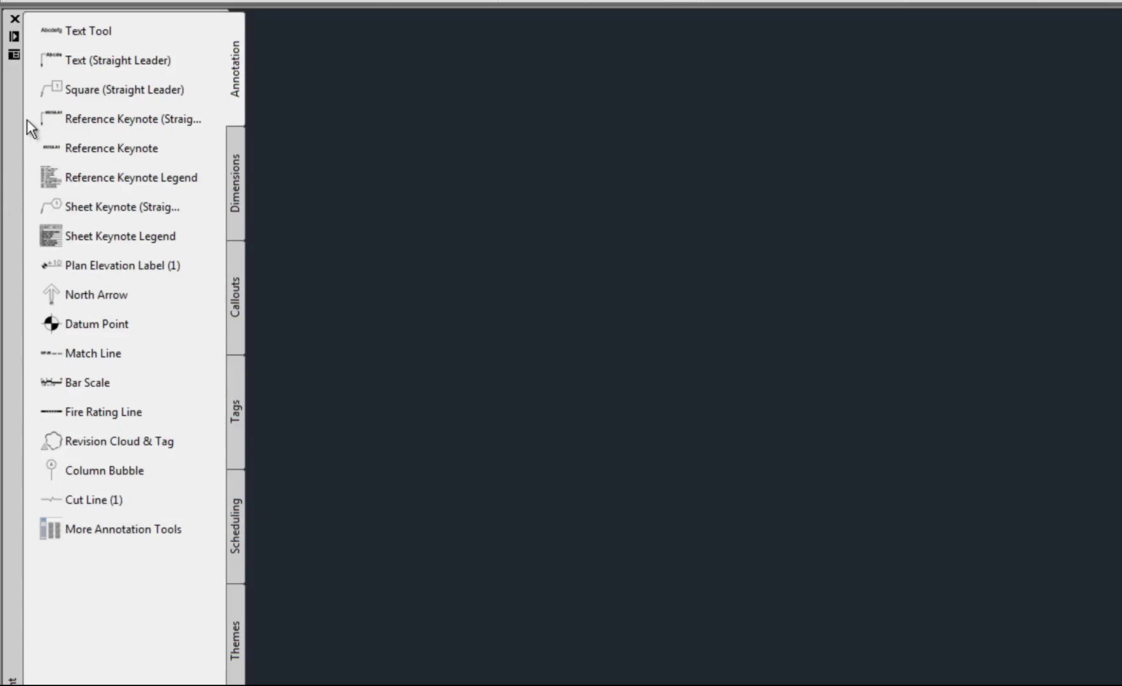
left_click(15, 55)
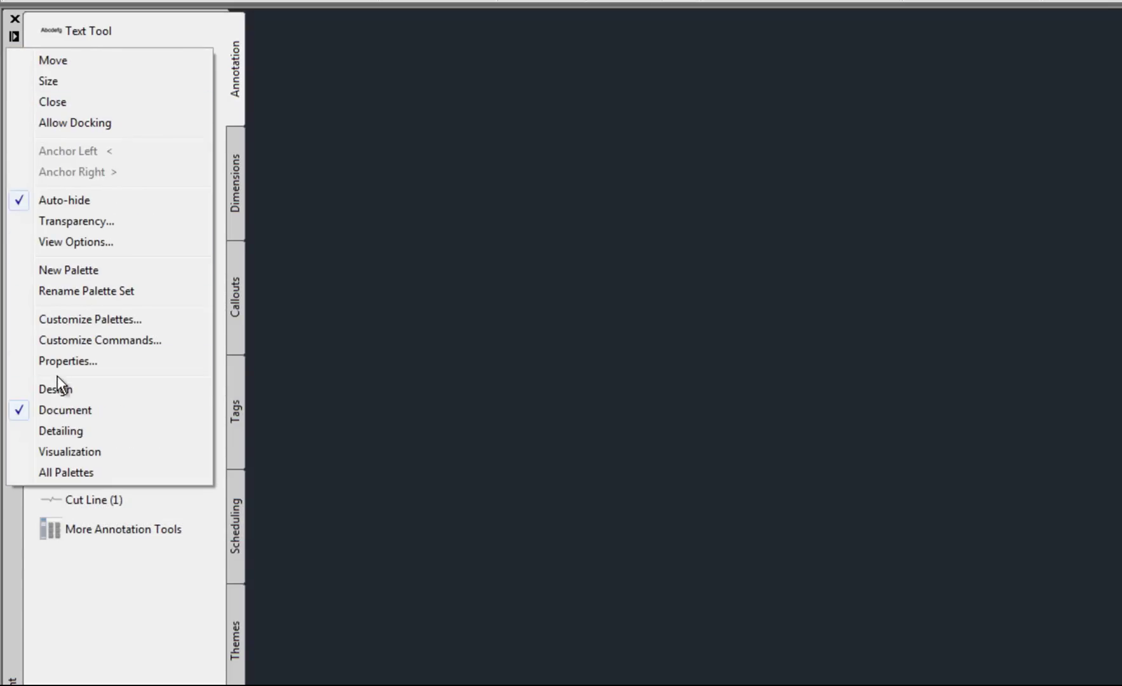
left_click(62, 389)
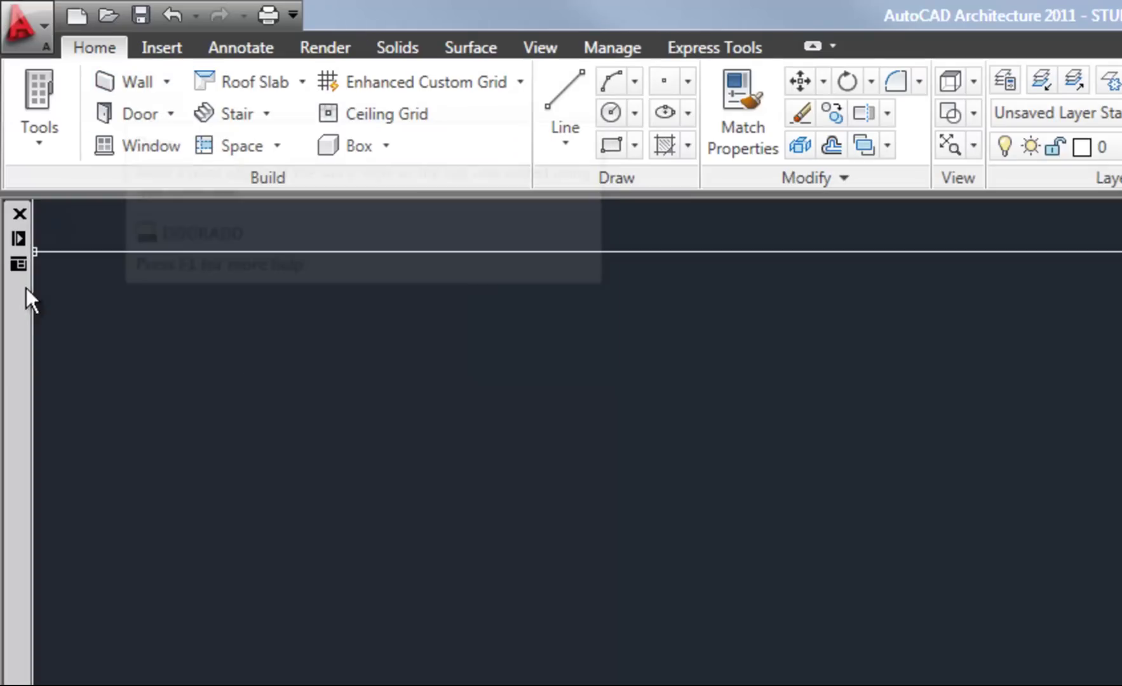
Step: Cycle through the Walls, Doors, Windows, Spaces, FF+E and Massing tabs, returning to Design
mouse_move(29, 335)
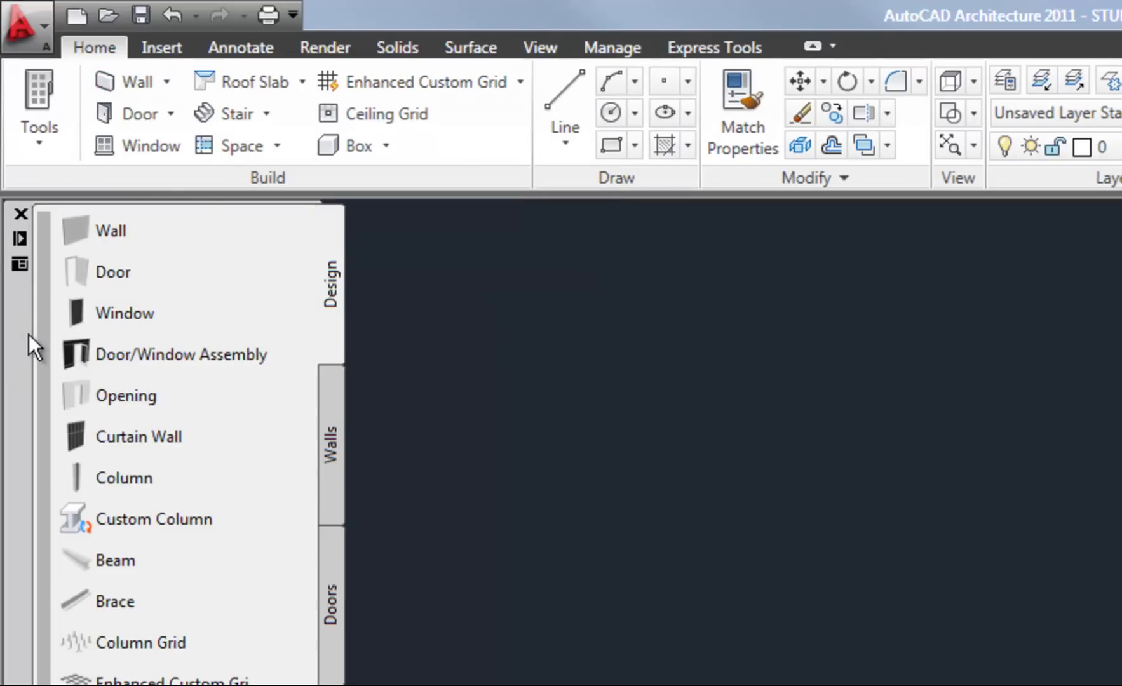
left_click(330, 437)
left_click(331, 558)
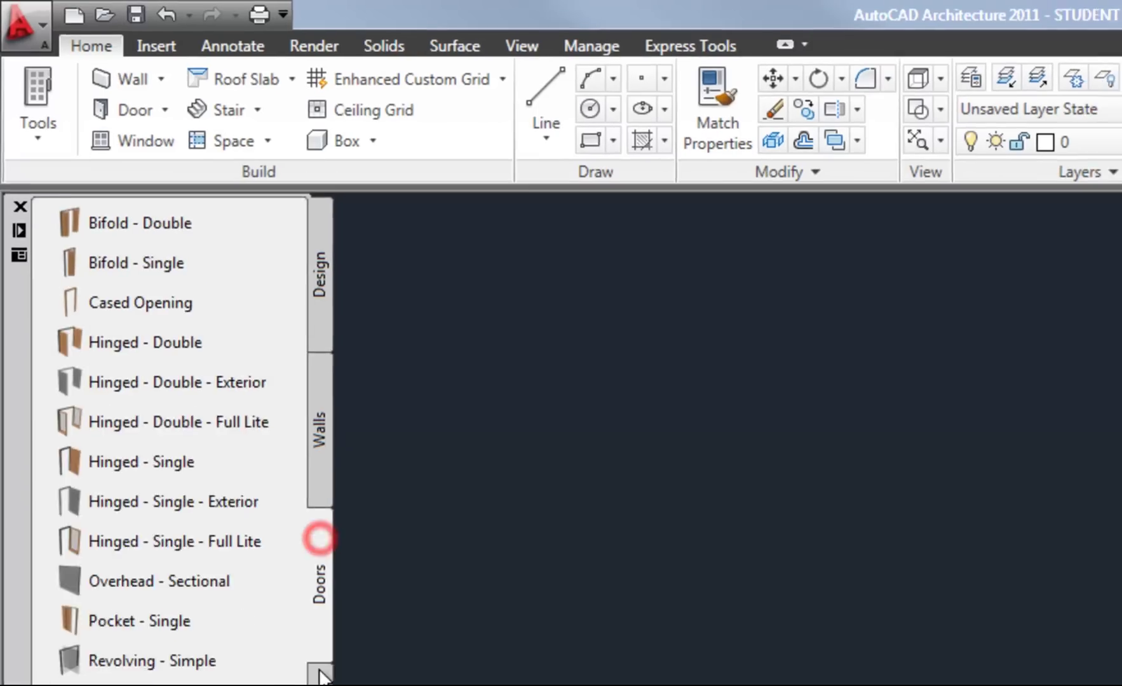
left_click(225, 521)
left_click(229, 621)
left_click(170, 566)
left_click(172, 626)
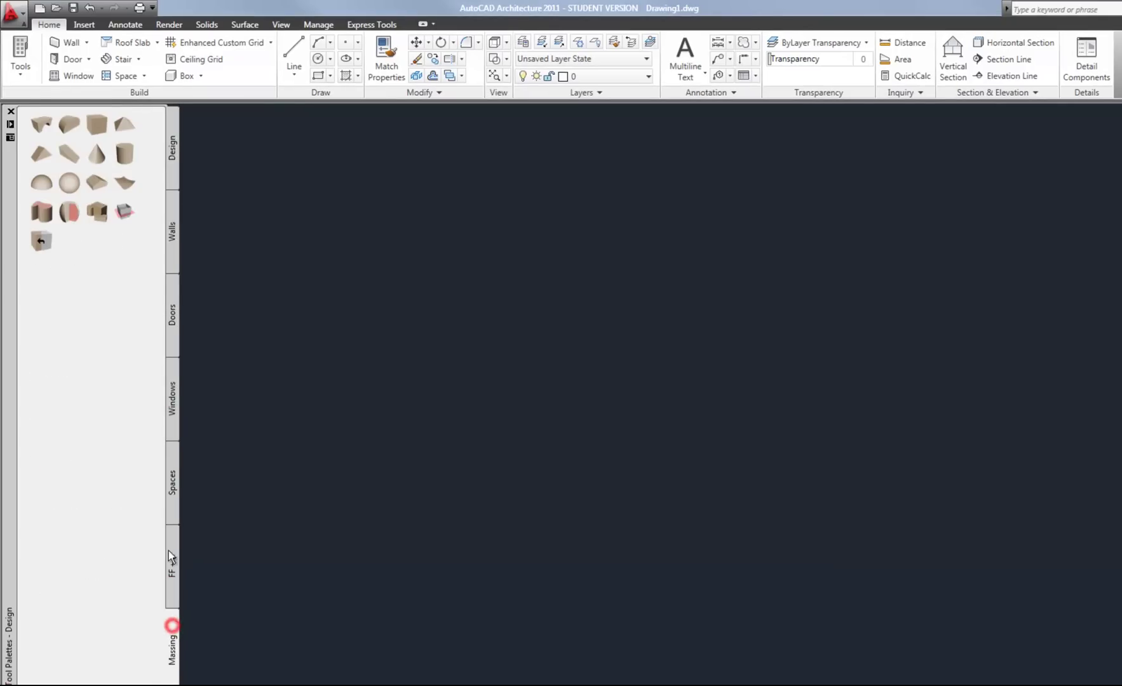
left_click(172, 174)
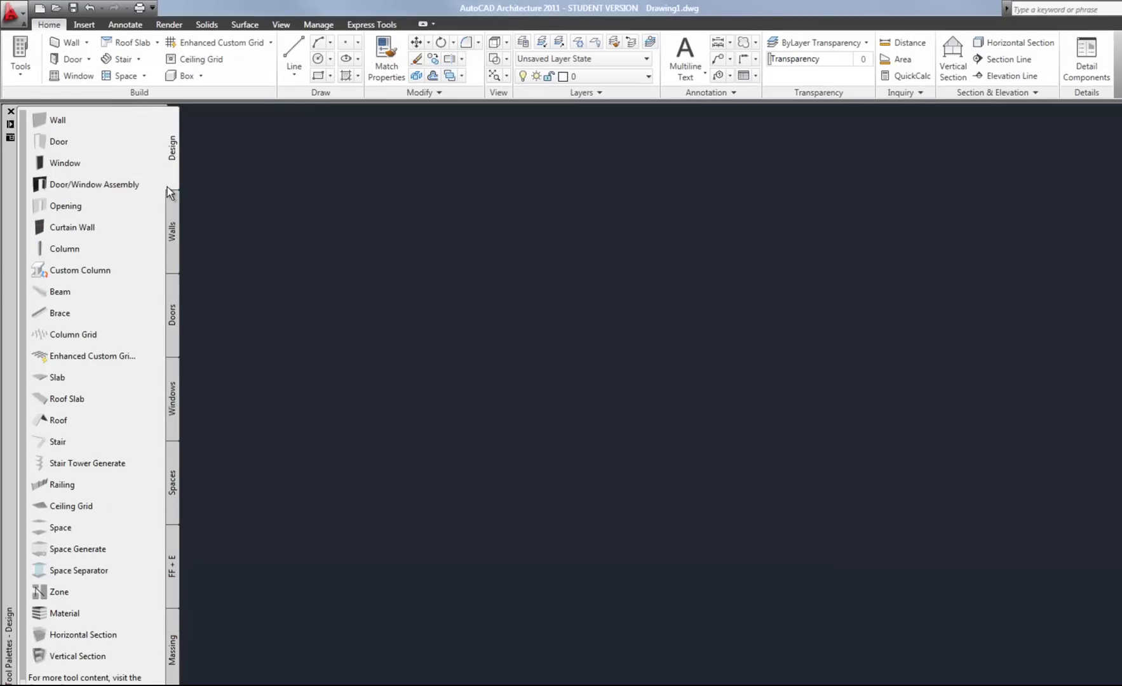
Step: Browse the wall styles like Brick-4 and CMU-8, then door, window, space and furnishing styles
left_click(169, 190)
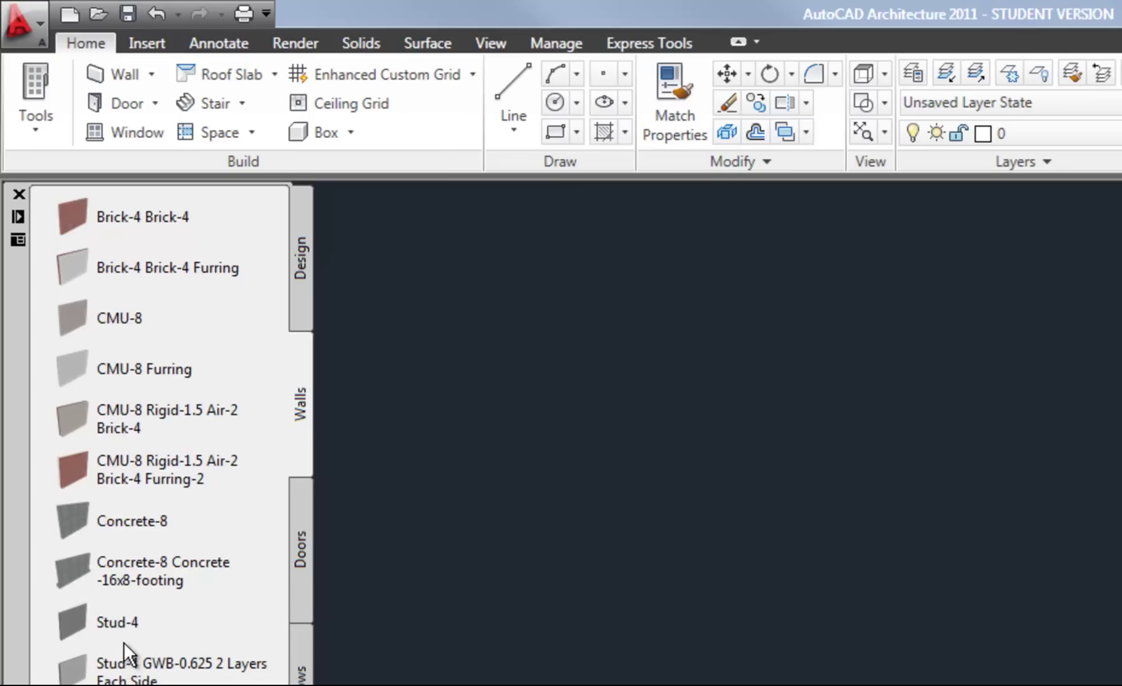
left_click(306, 510)
left_click(298, 655)
left_click(300, 681)
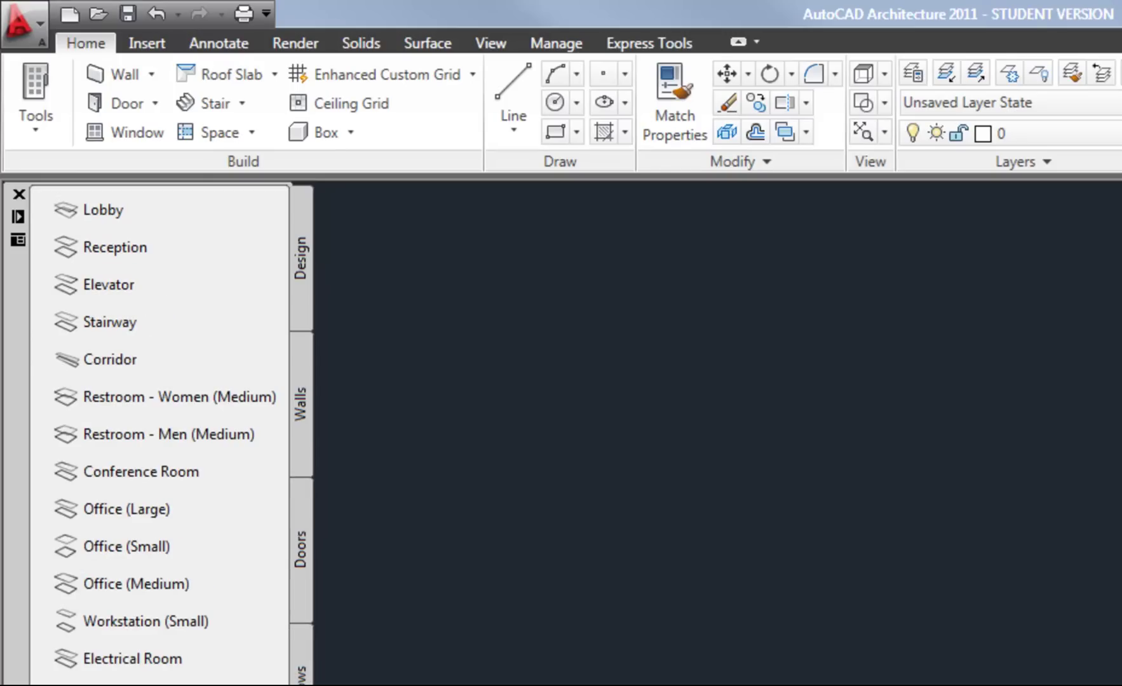
left_click(299, 684)
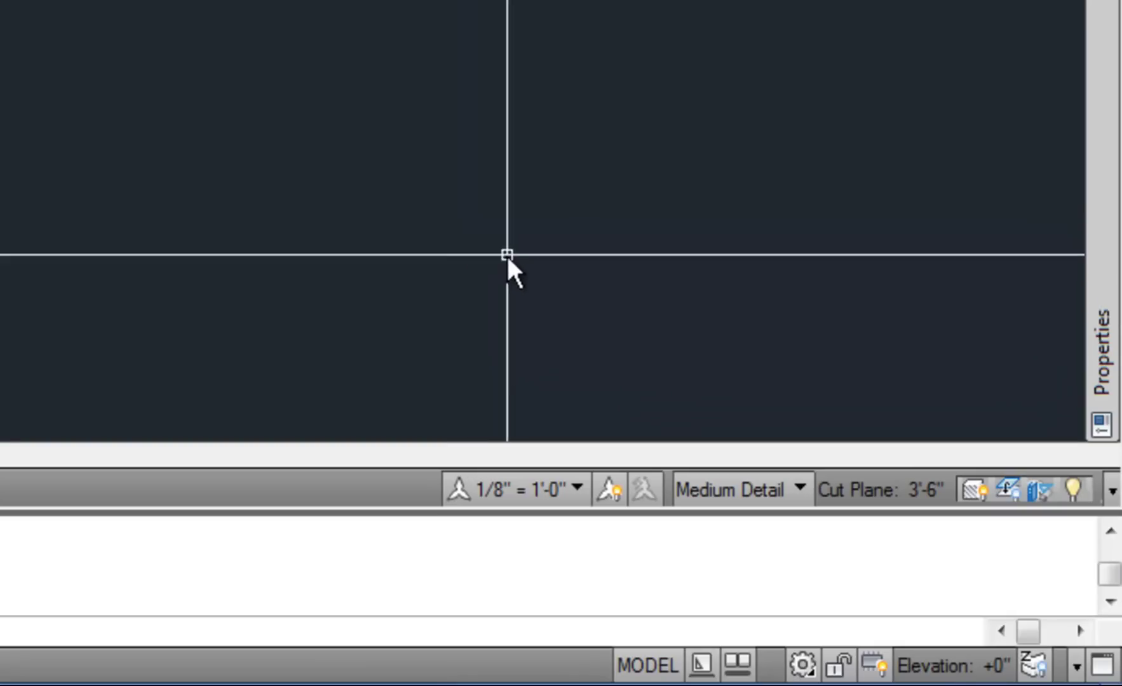
Step: Show the Medium Detail display configuration list, clearing a stray selection window before reopening it
left_click(783, 493)
left_click(585, 302)
left_click(532, 246)
left_click(783, 491)
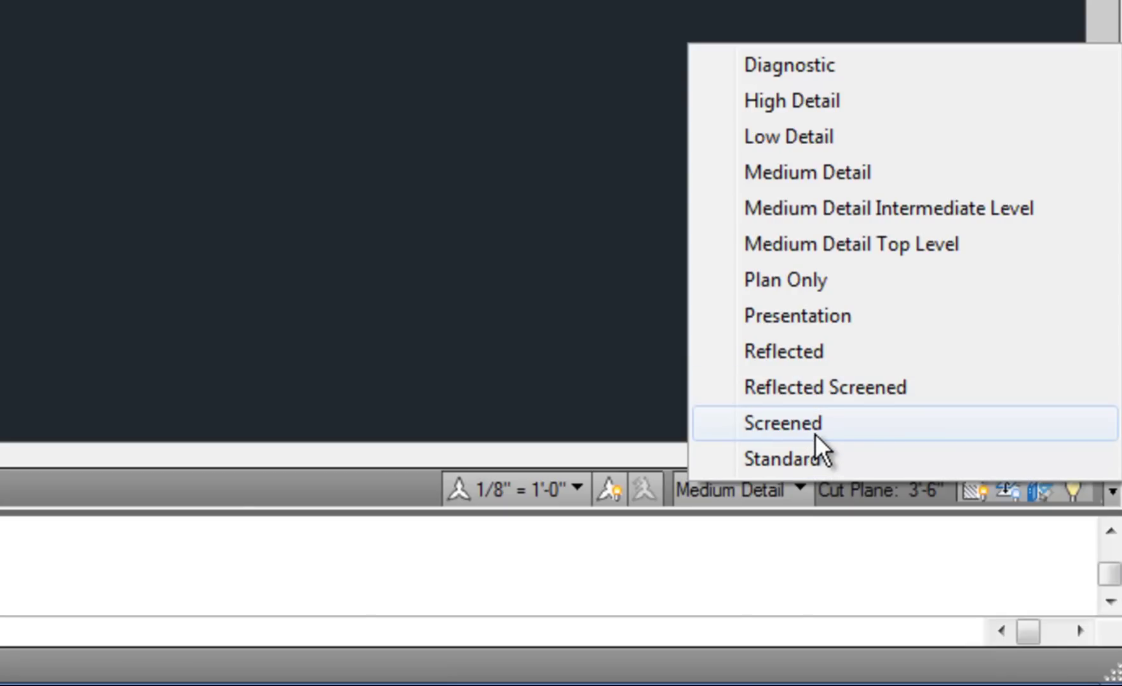
Step: Dismiss the display configuration list, leaving Medium Detail active
left_click(64, 63)
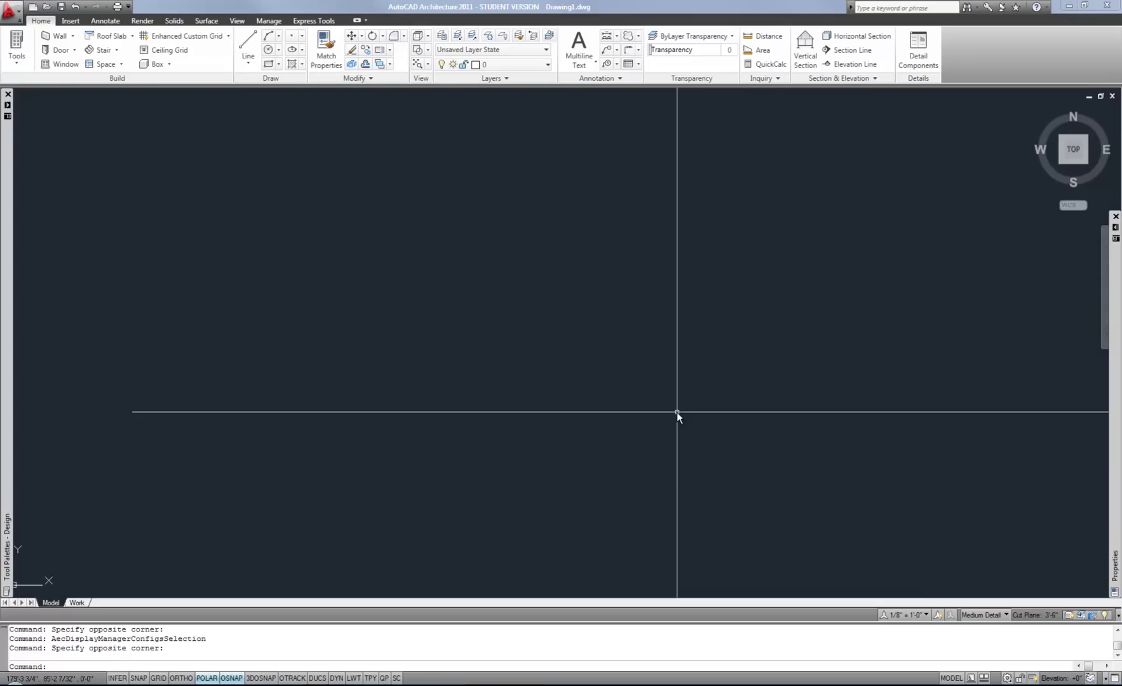
left_click(71, 20)
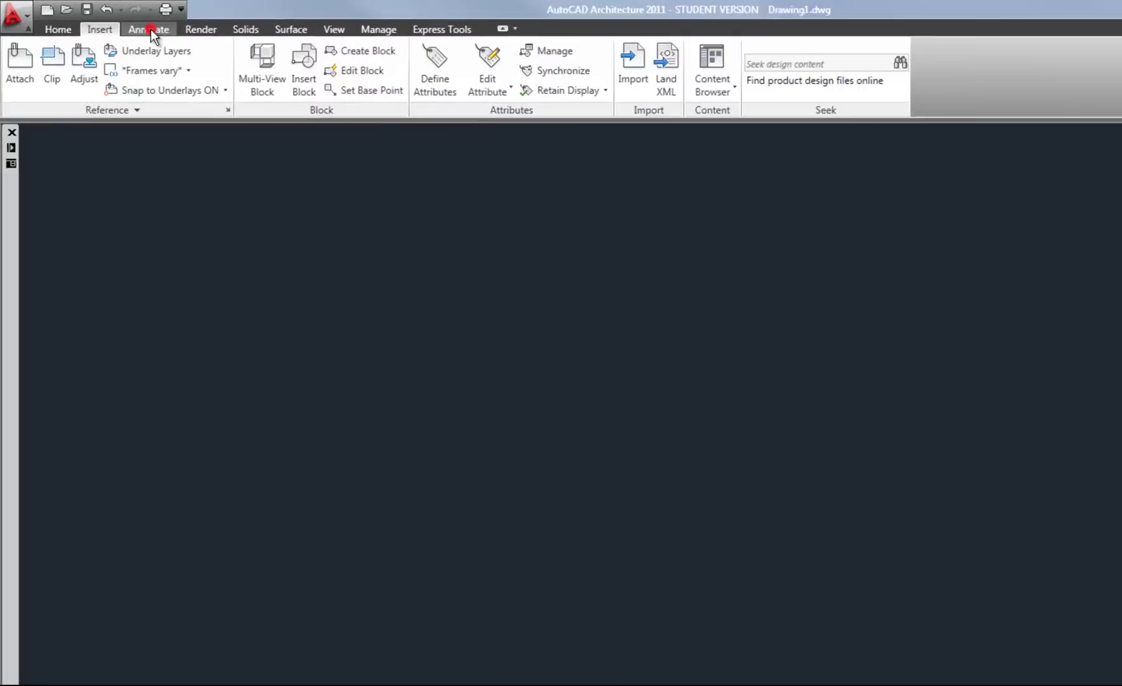
left_click(151, 29)
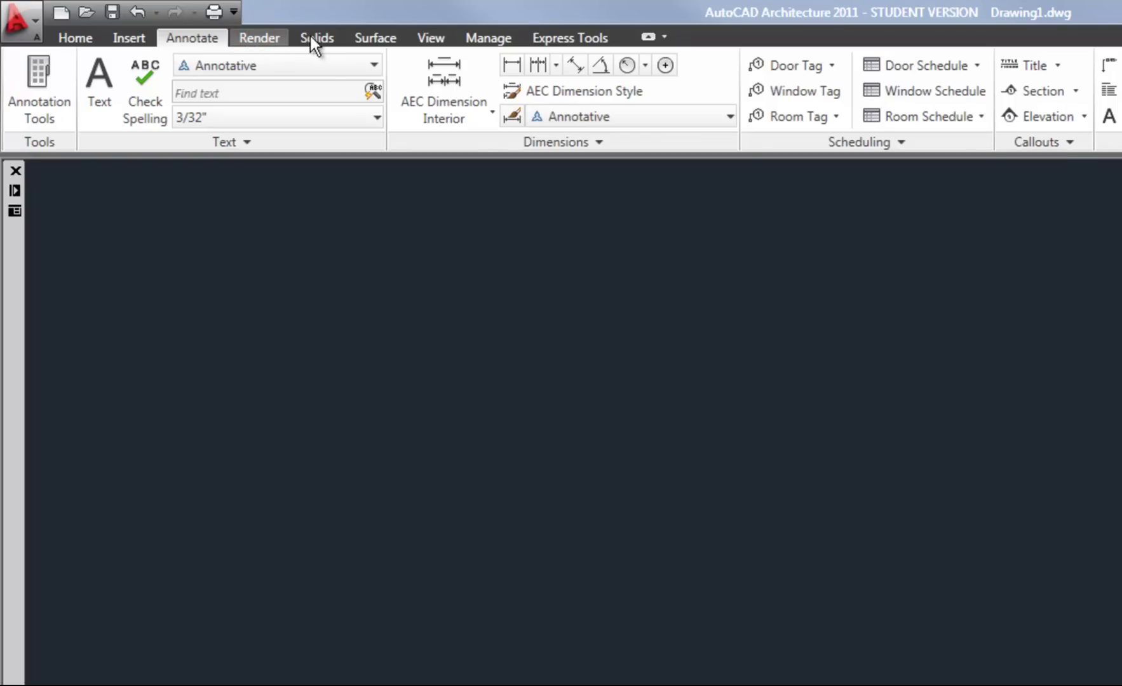
left_click(259, 37)
left_click(201, 37)
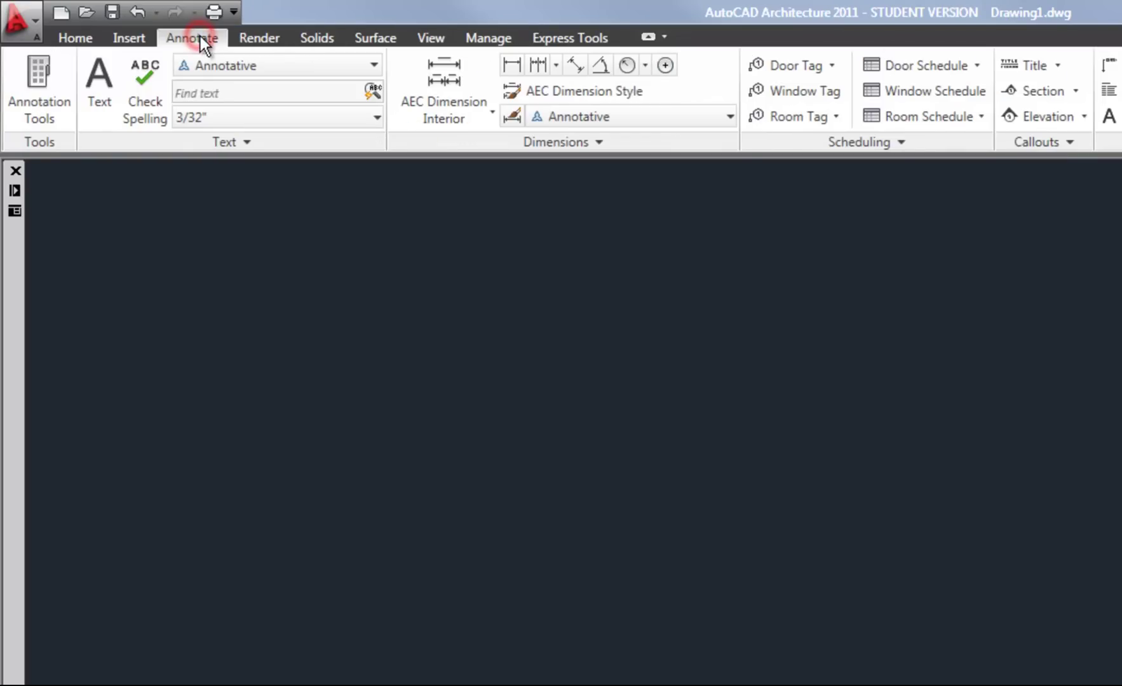
left_click(430, 35)
left_click(352, 33)
left_click(71, 38)
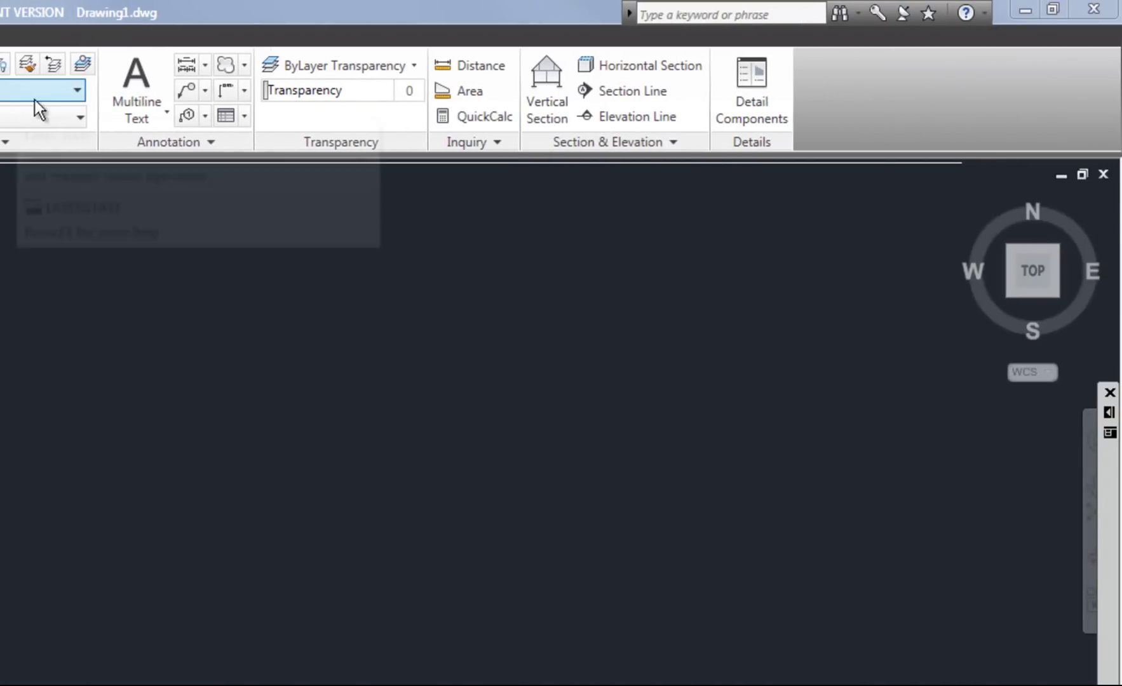
right_click(839, 106)
mouse_move(634, 188)
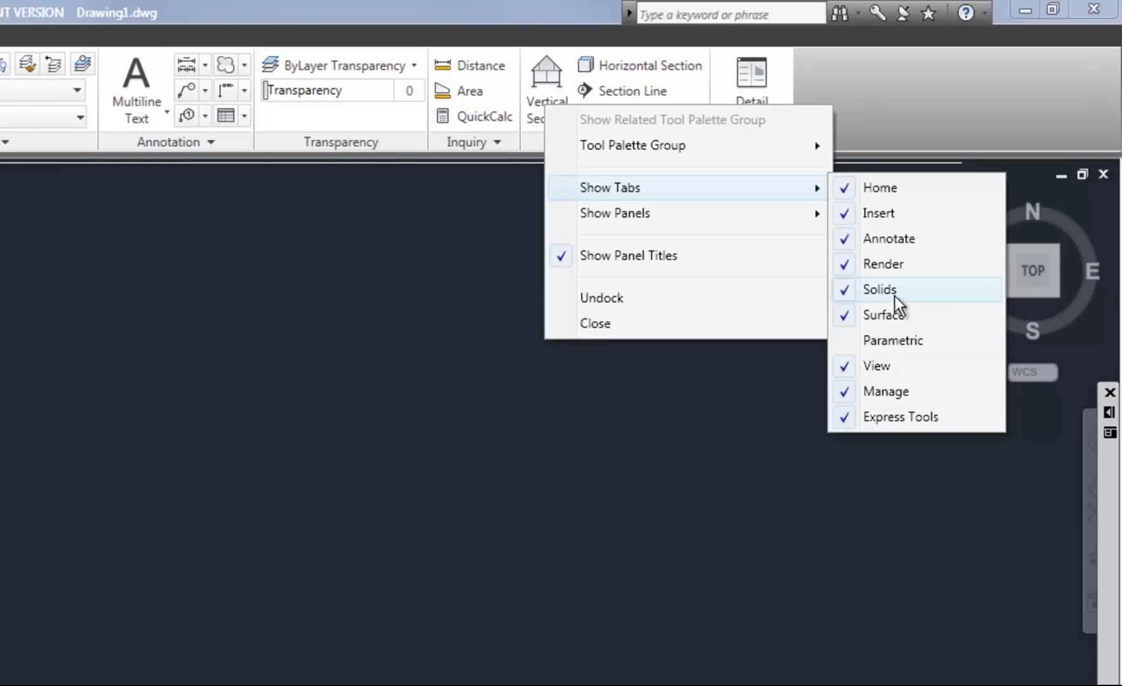
mouse_move(774, 226)
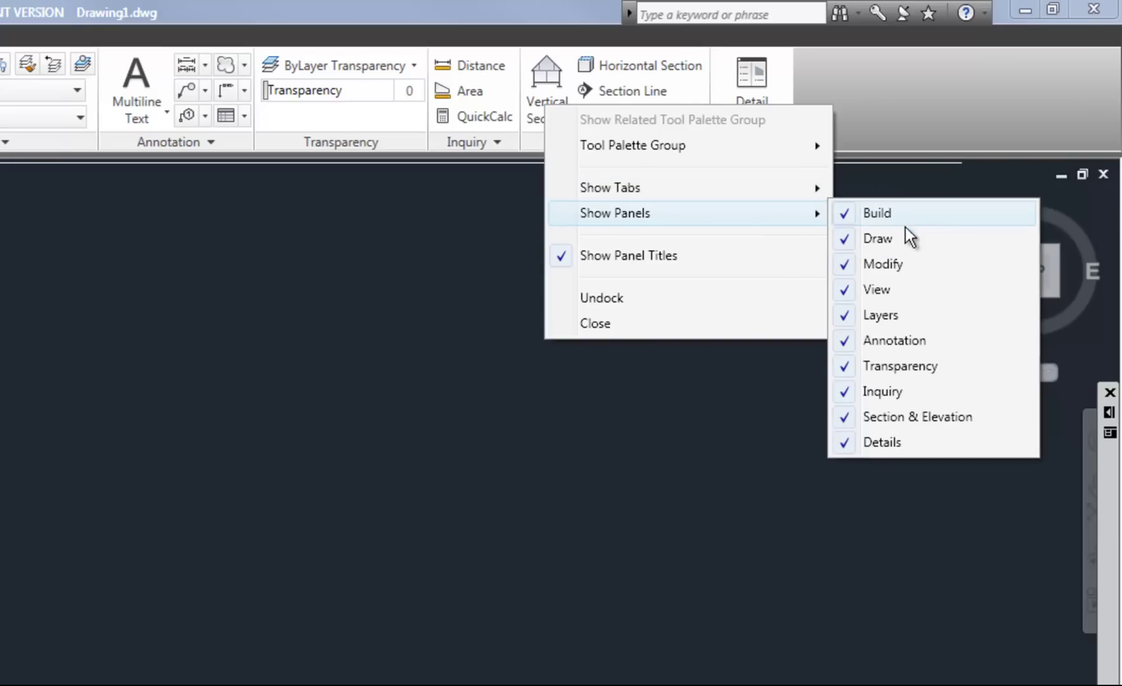
left_click(459, 14)
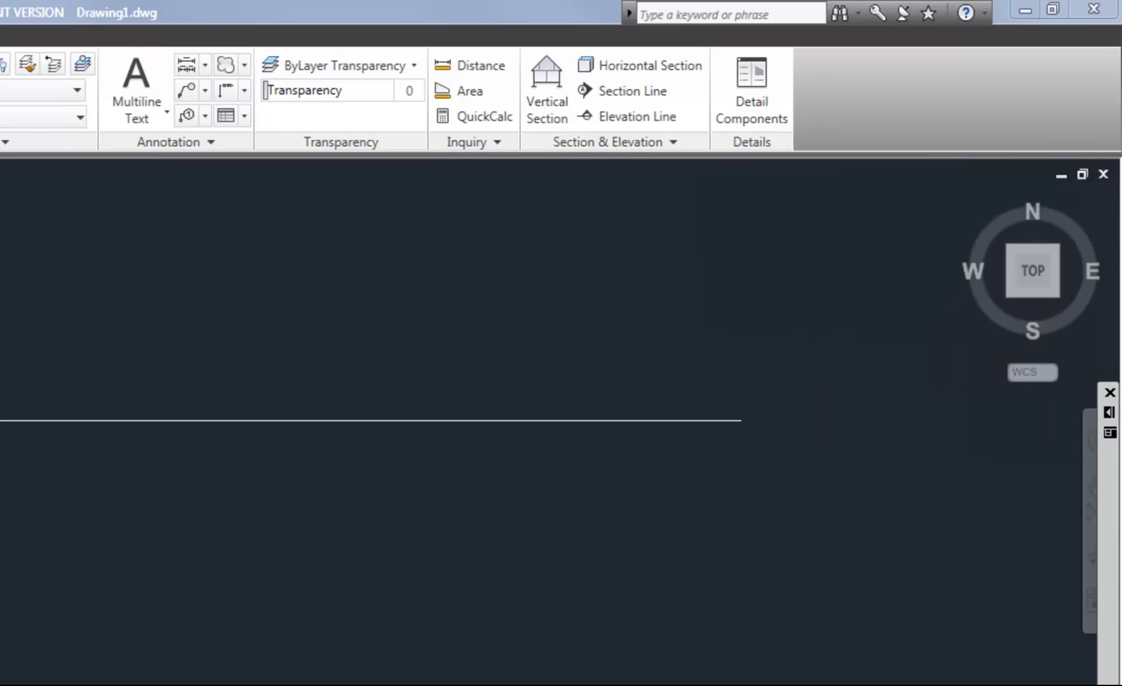